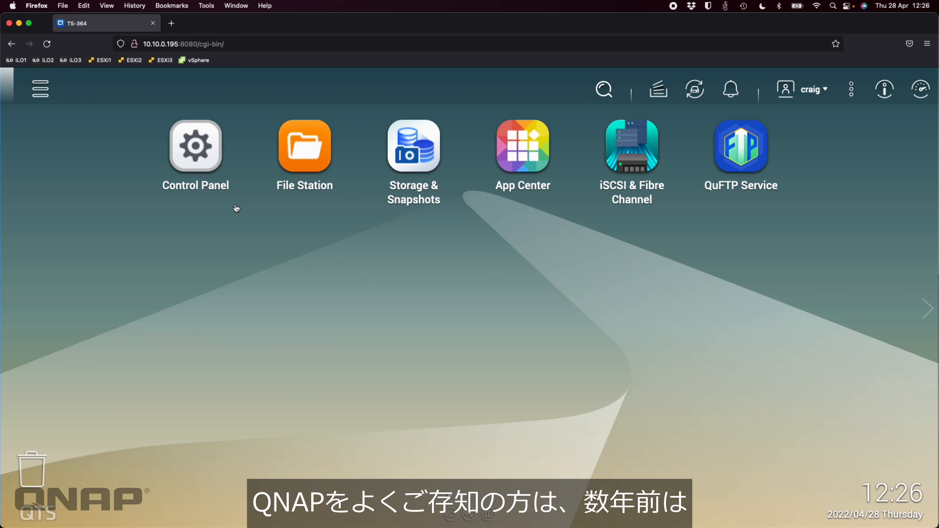
Step: Look over Control Panel and the app list, then launch QuFTP Service from its desktop icon
{"action": "left_click", "coordinate": [206, 158]}
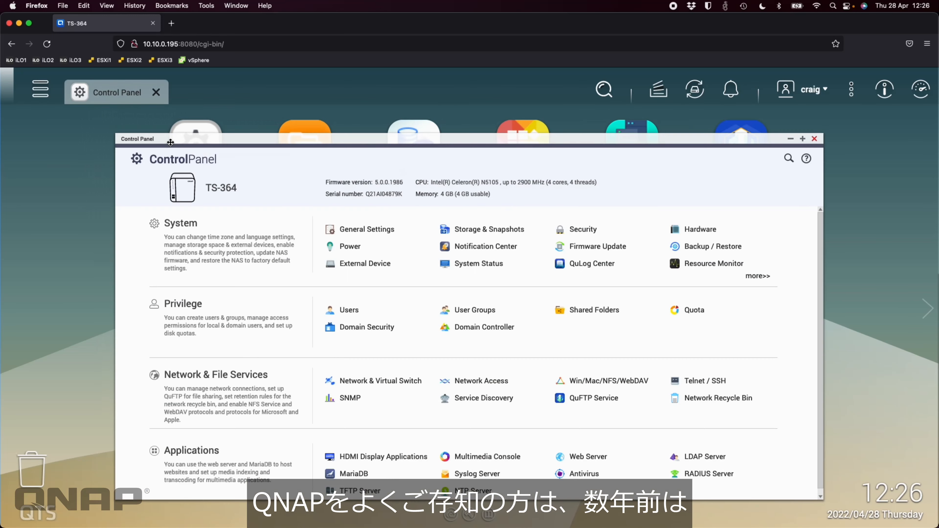
{"action": "scroll", "coordinate": [480, 363], "scroll_direction": "down", "scroll_amount": 1}
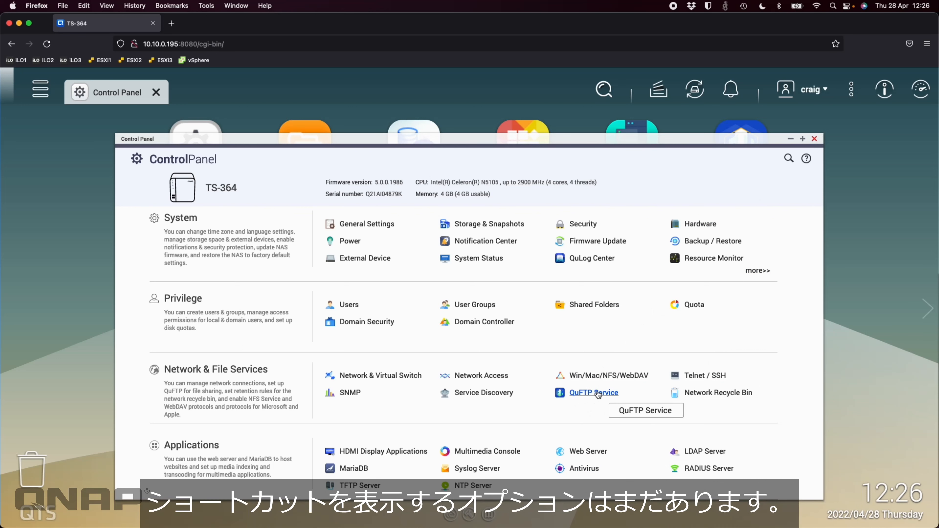
{"action": "left_click", "coordinate": [815, 139]}
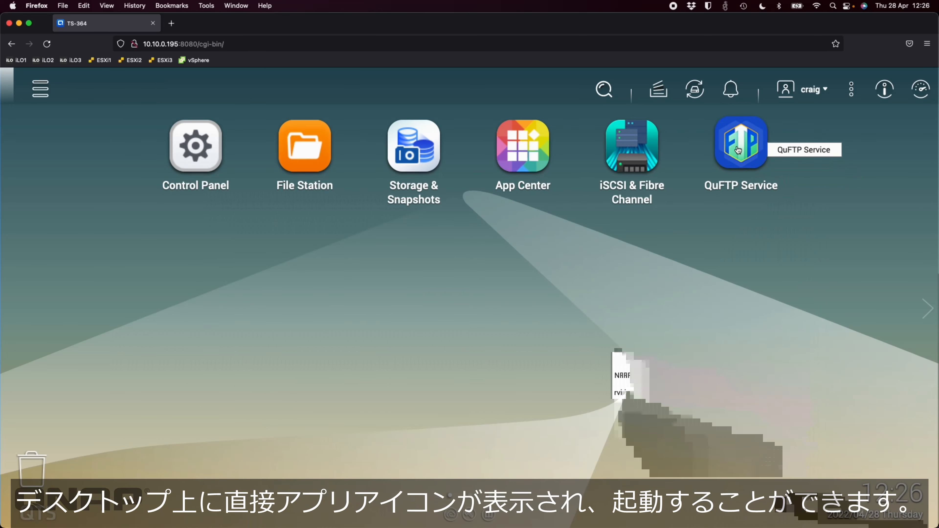
{"action": "left_click", "coordinate": [41, 88]}
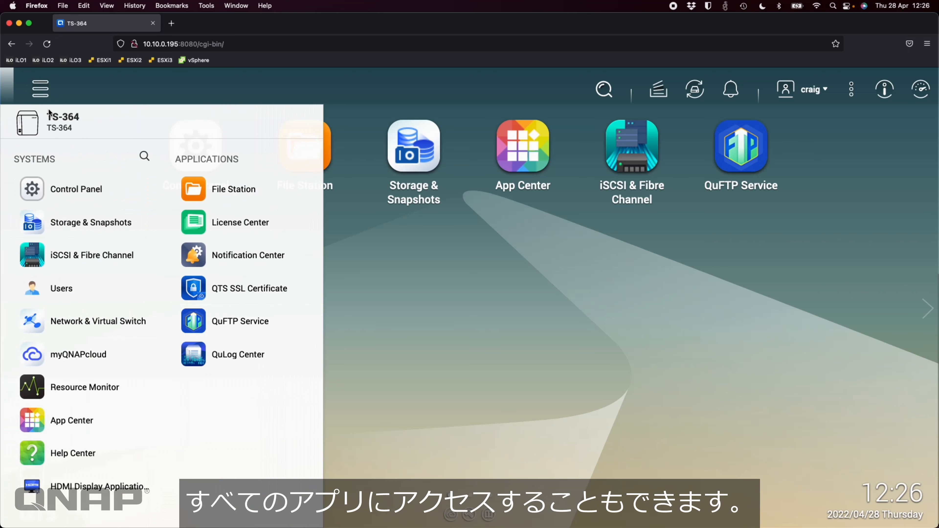
{"action": "left_click", "coordinate": [488, 314]}
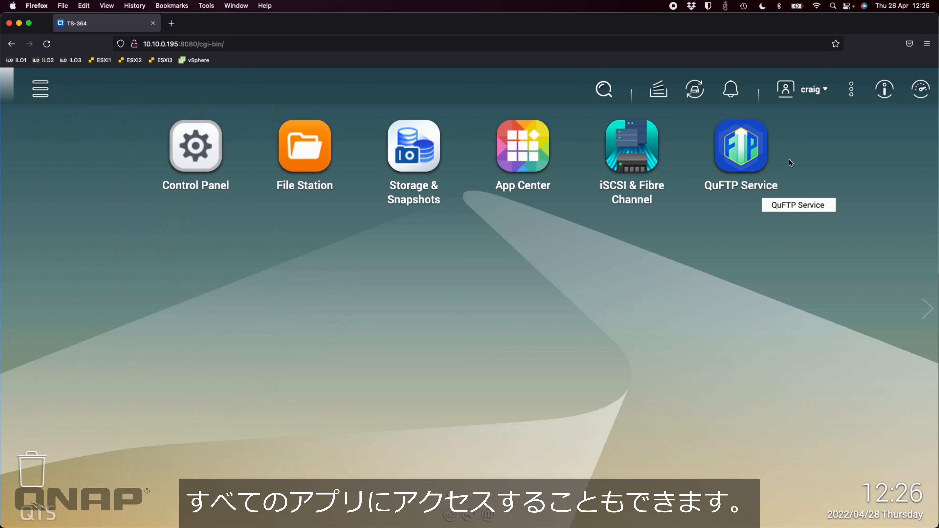
{"action": "left_click", "coordinate": [738, 150]}
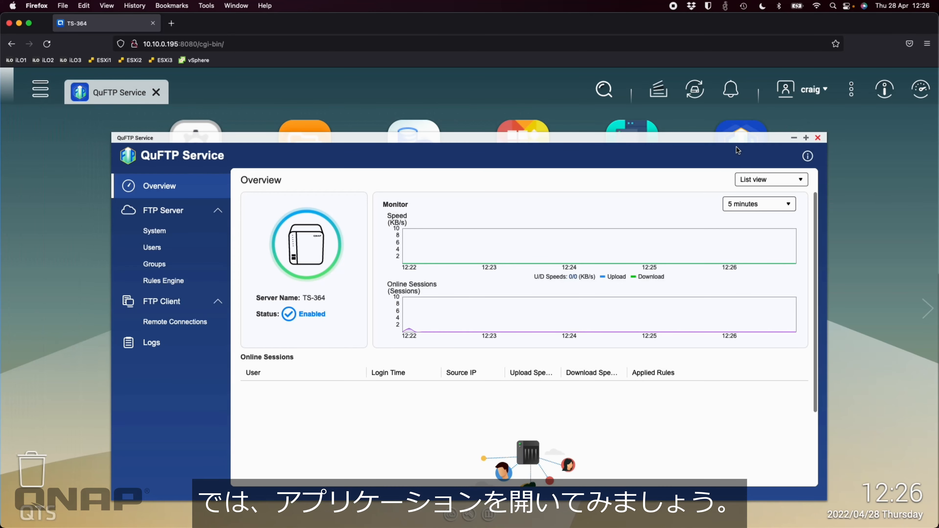
Step: Maximize the QuFTP window and preview Map view, then return Overview to List view
{"action": "left_click", "coordinate": [806, 138]}
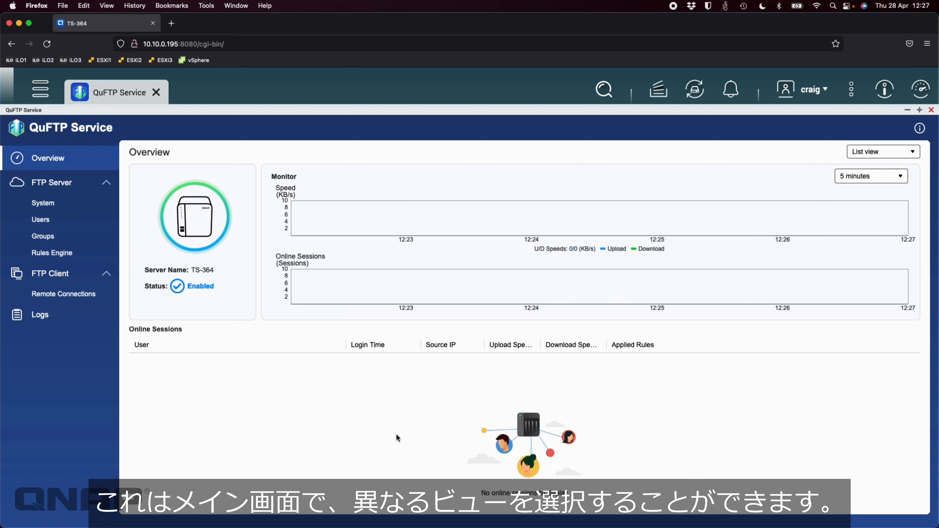
{"action": "left_click", "coordinate": [898, 153]}
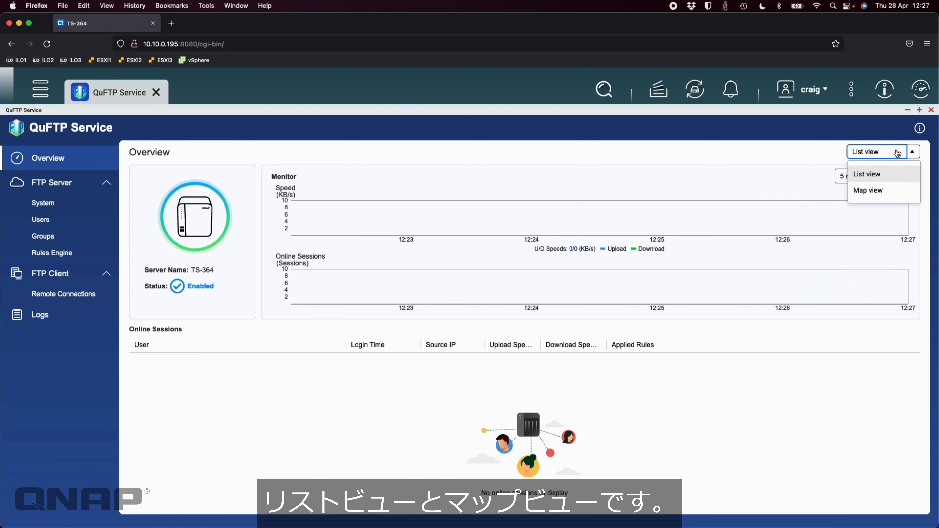
{"action": "left_click", "coordinate": [876, 191]}
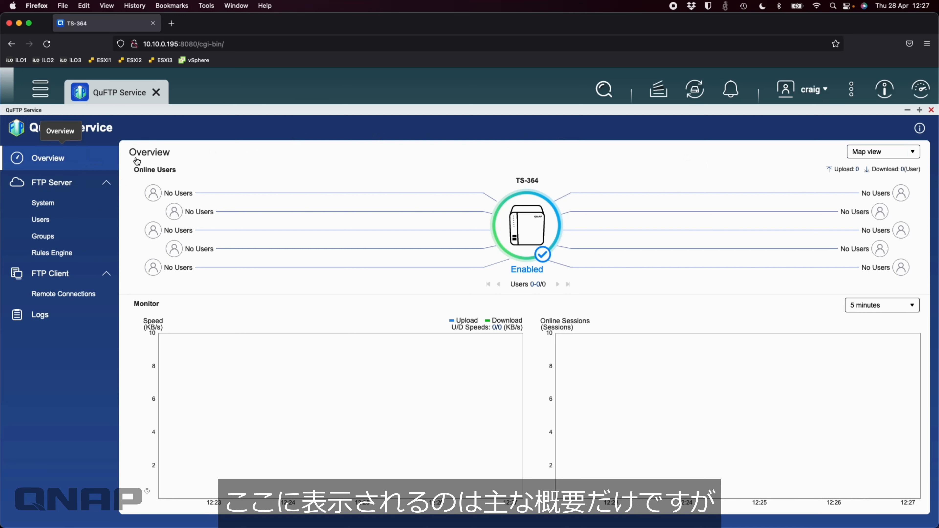
{"action": "left_click", "coordinate": [868, 156]}
{"action": "left_click", "coordinate": [862, 176]}
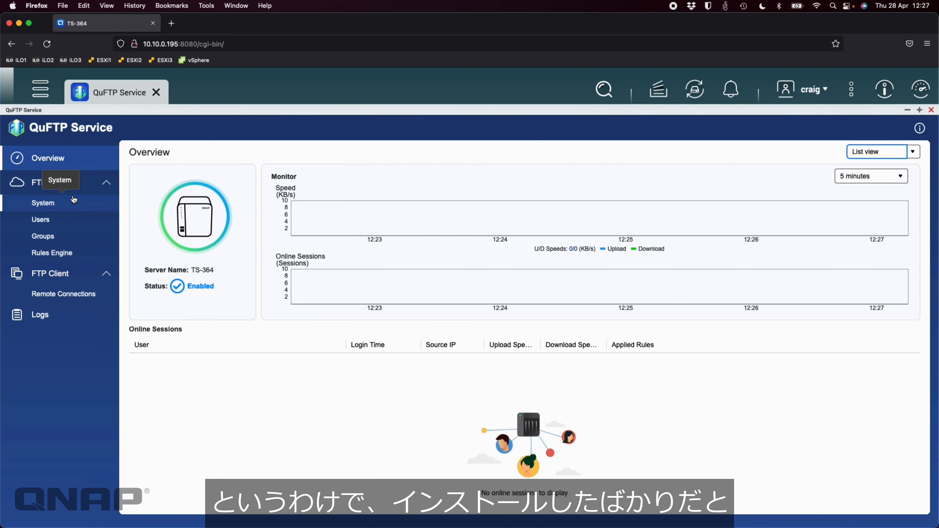
Step: Open FTP Server > System and scroll the General tab showing port 21 and root /FTP
{"action": "left_click", "coordinate": [76, 203]}
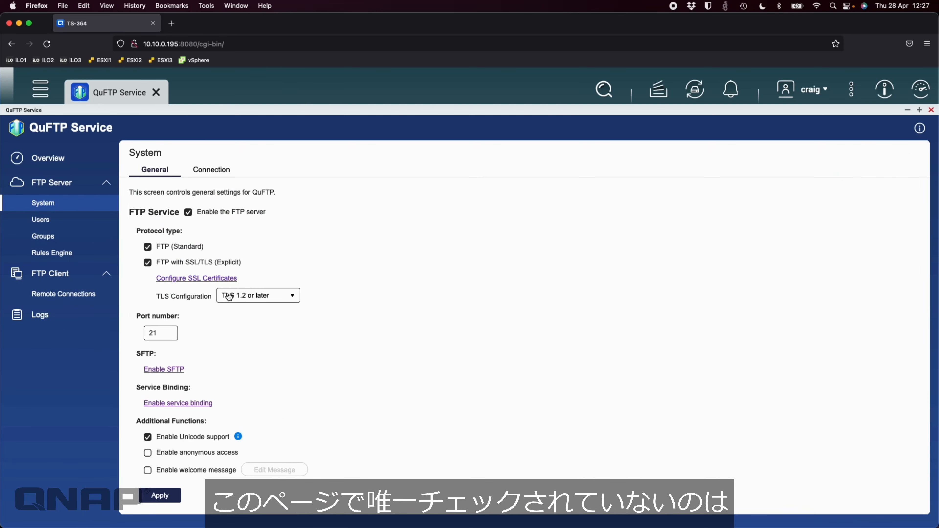
{"action": "scroll", "coordinate": [200, 360], "scroll_direction": "down", "scroll_amount": 1}
{"action": "scroll", "coordinate": [200, 361], "scroll_direction": "up", "scroll_amount": 1}
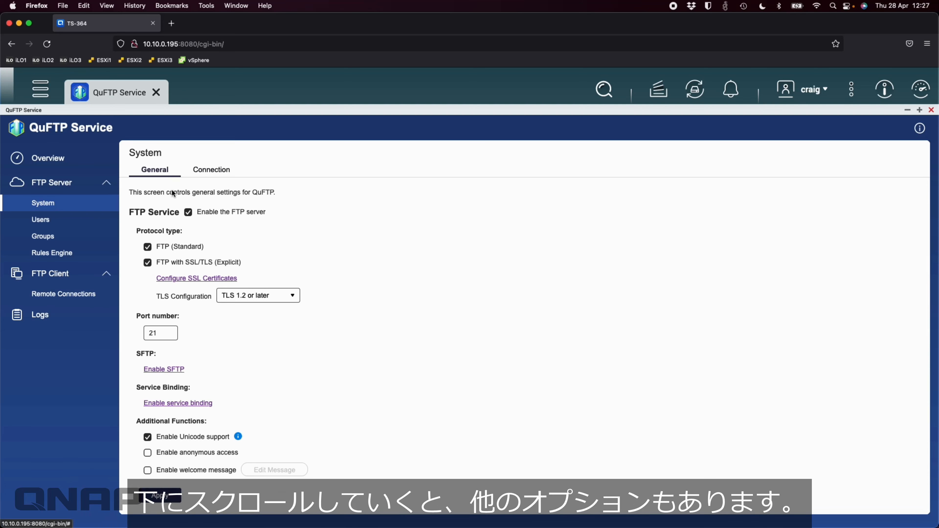
{"action": "scroll", "coordinate": [193, 330], "scroll_direction": "down", "scroll_amount": 3}
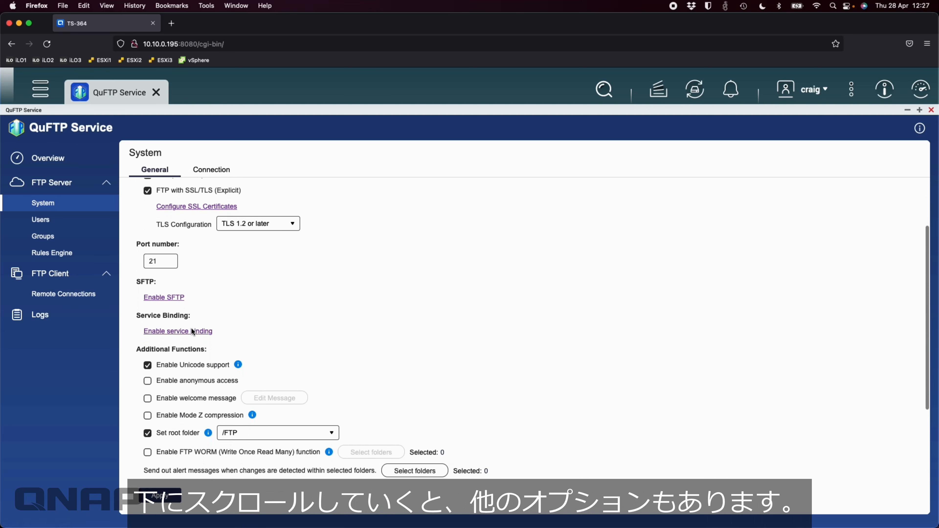
{"action": "scroll", "coordinate": [193, 331], "scroll_direction": "down", "scroll_amount": 2}
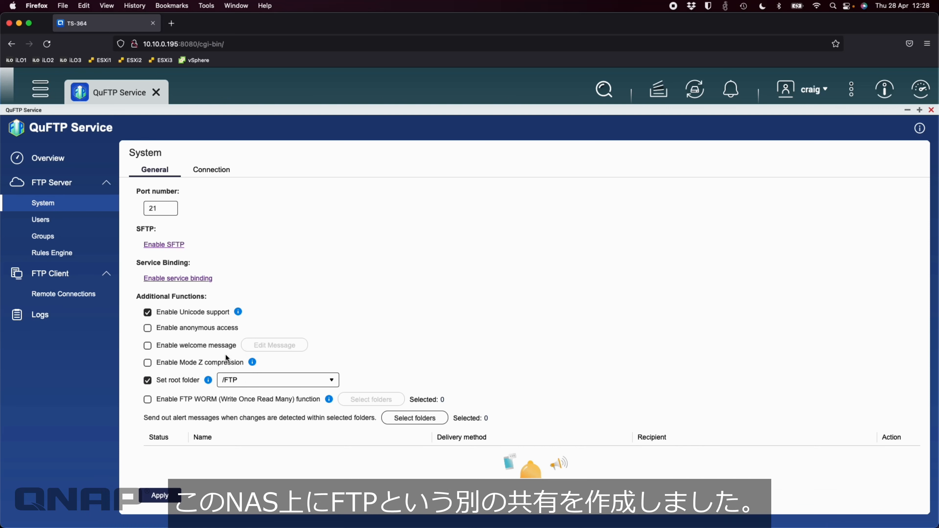
{"action": "left_click", "coordinate": [40, 89]}
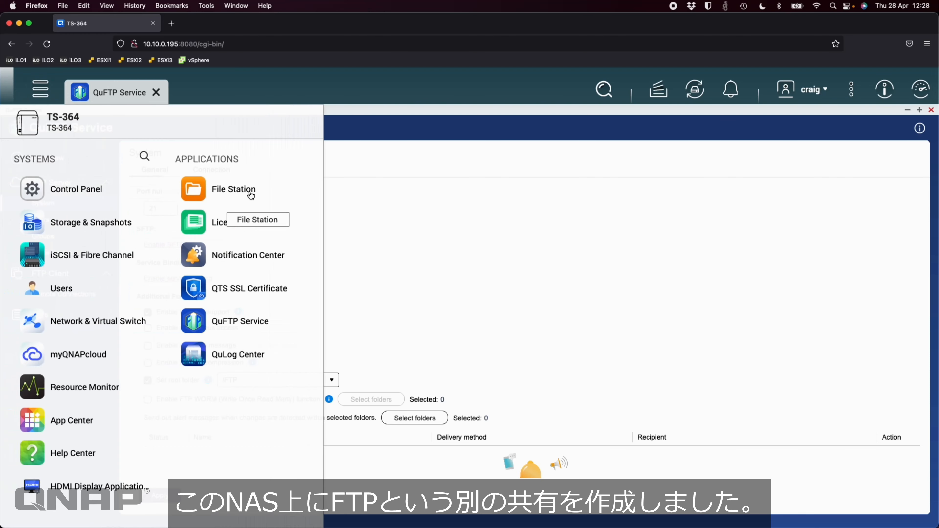
{"action": "left_click", "coordinate": [251, 195]}
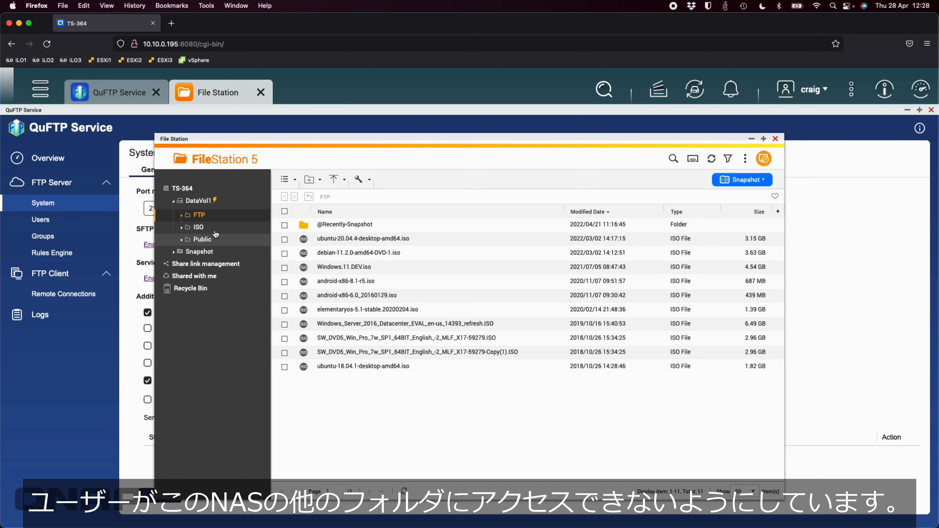
{"action": "left_click", "coordinate": [776, 139]}
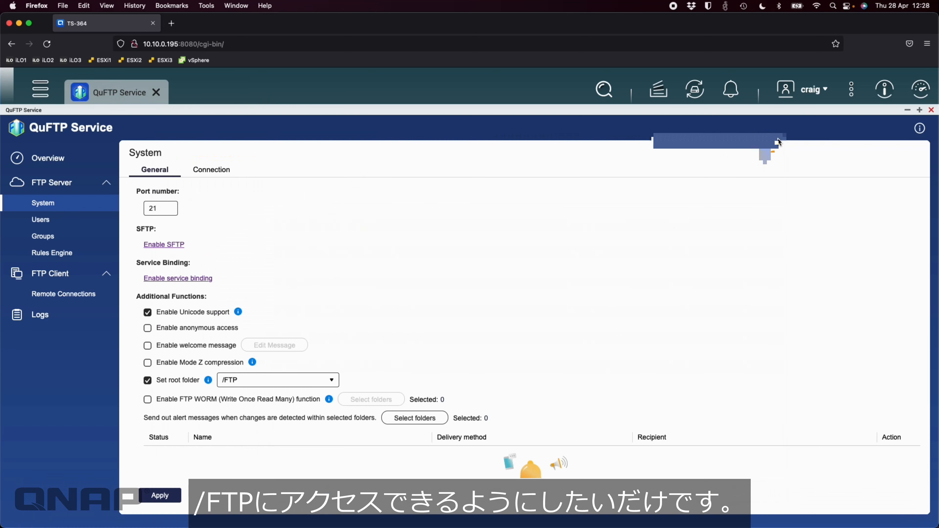
Step: Leave /FTP as root folder and open the Connection tab with passive ports 55536–56559
{"action": "left_click", "coordinate": [319, 385]}
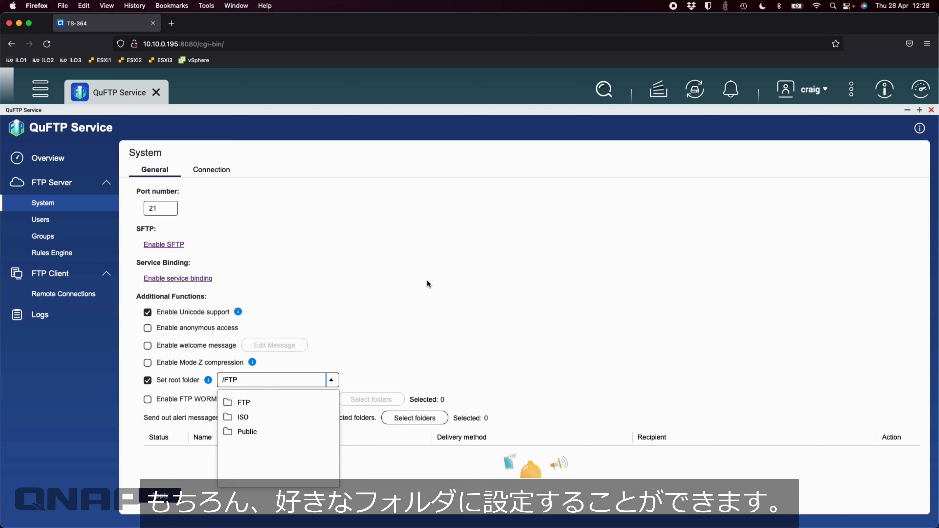
{"action": "left_click", "coordinate": [440, 277]}
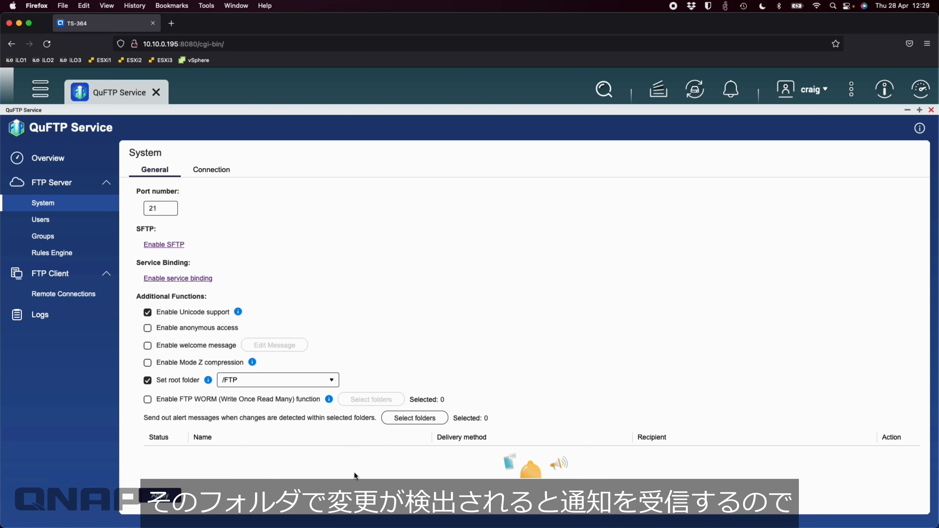
{"action": "scroll", "coordinate": [299, 430], "scroll_direction": "down", "scroll_amount": 2}
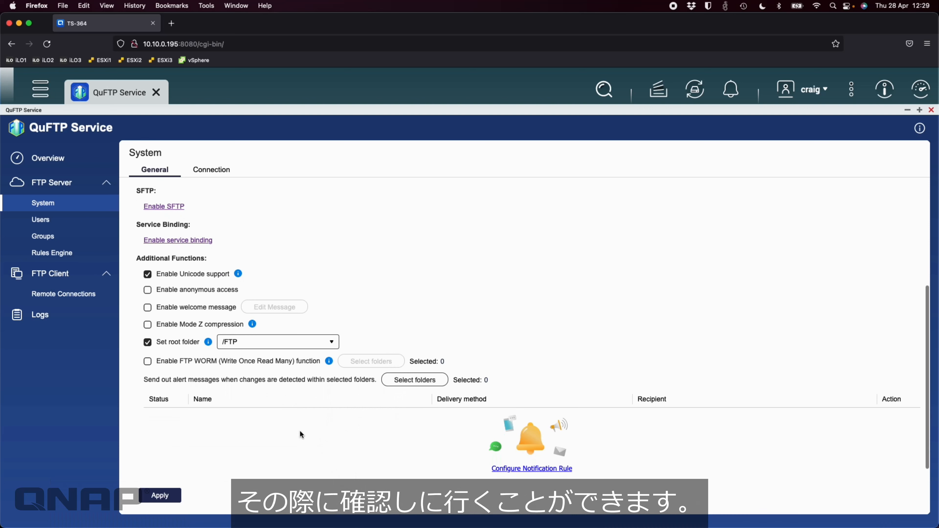
{"action": "scroll", "coordinate": [300, 430], "scroll_direction": "down", "scroll_amount": 1}
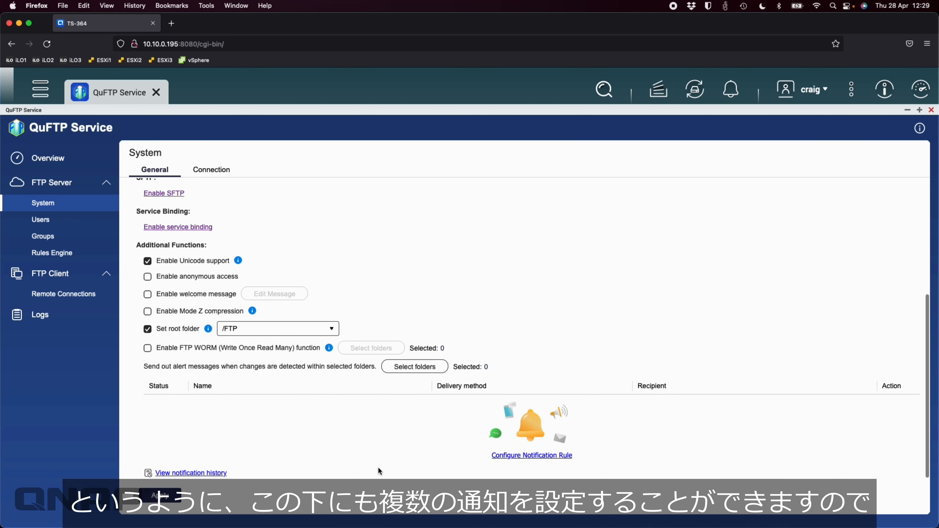
{"action": "scroll", "coordinate": [380, 429], "scroll_direction": "up", "scroll_amount": 10}
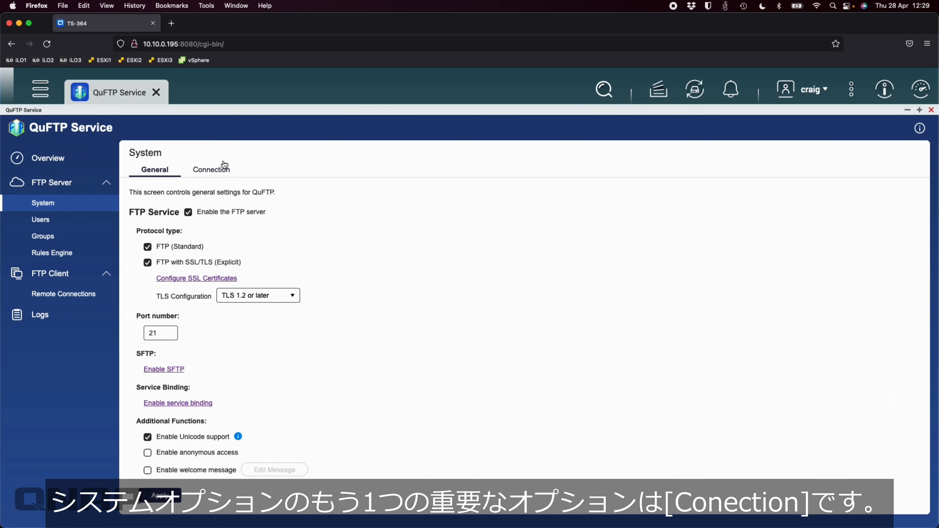
{"action": "left_click", "coordinate": [217, 171]}
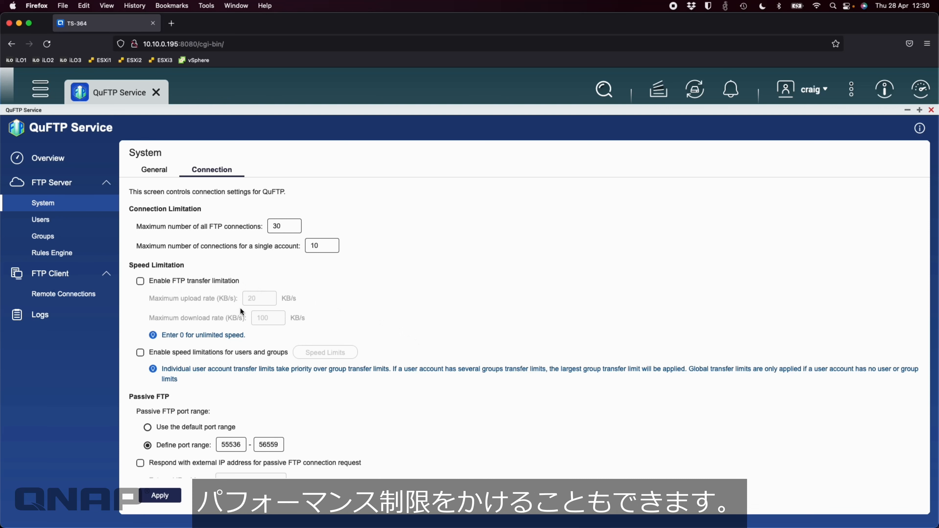
{"action": "scroll", "coordinate": [240, 307], "scroll_direction": "down", "scroll_amount": 1}
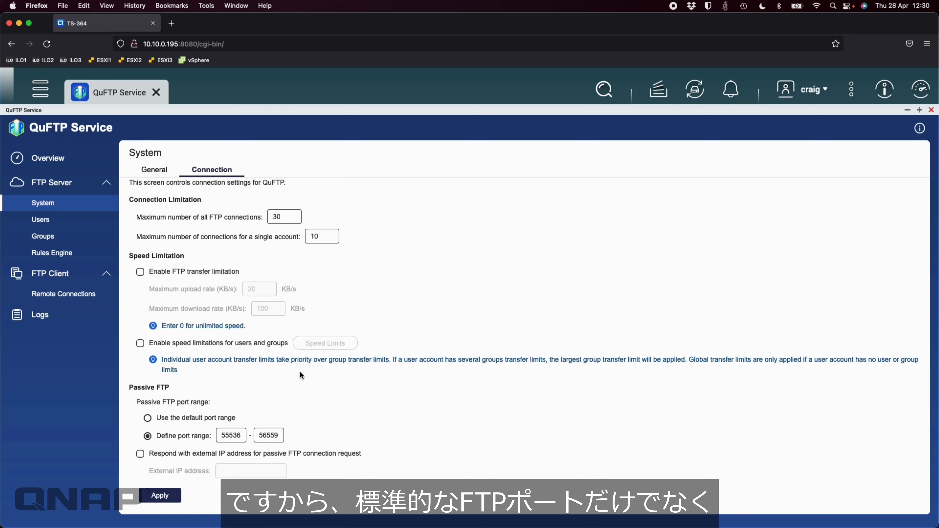
Step: Check the 55536–56559 passive port range on Connection, then go back to the General tab
{"action": "left_click", "coordinate": [154, 173]}
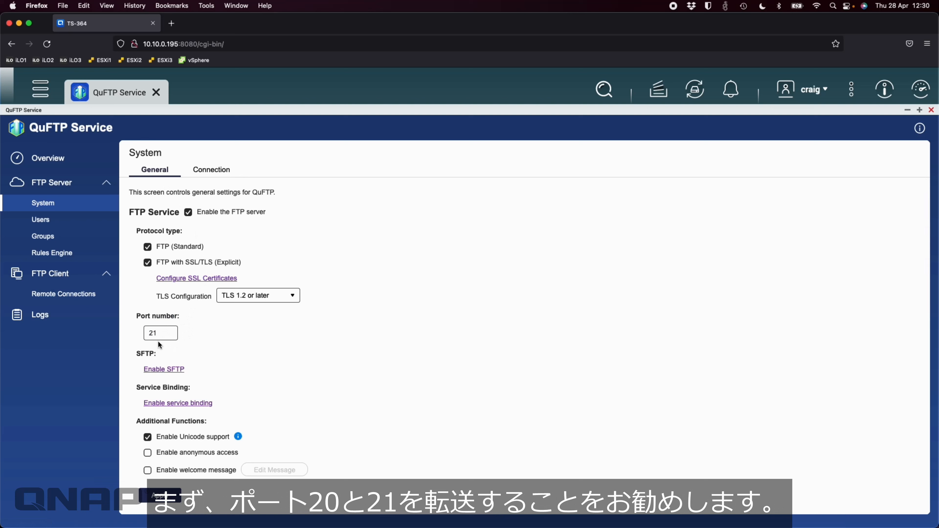
{"action": "left_click", "coordinate": [209, 171]}
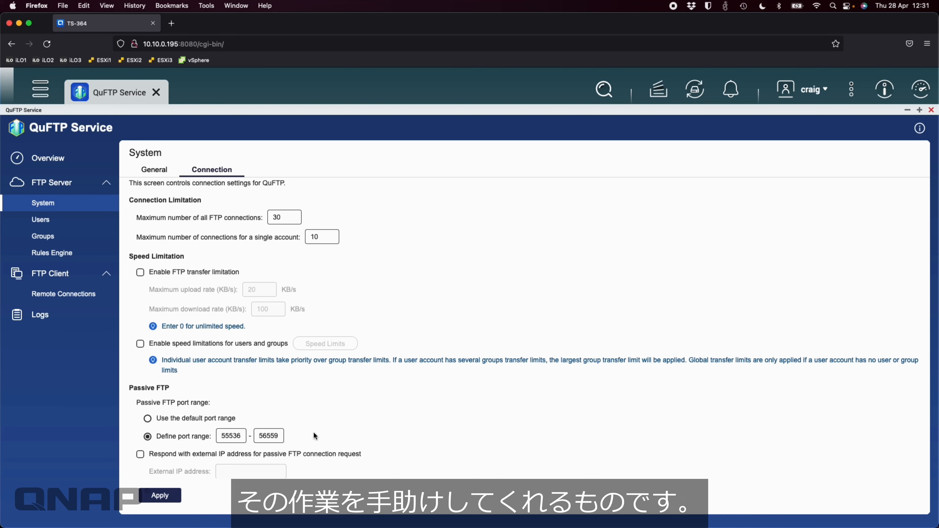
{"action": "scroll", "coordinate": [233, 466], "scroll_direction": "down", "scroll_amount": 1}
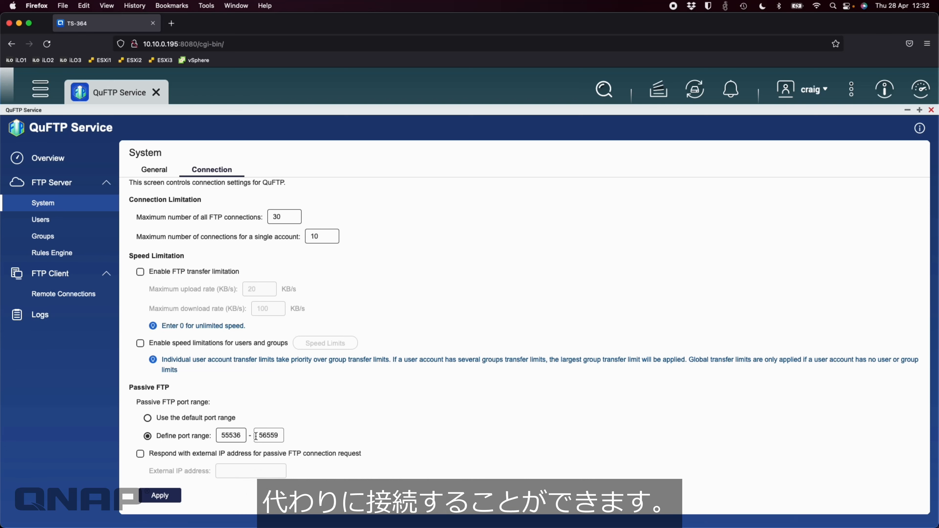
{"action": "left_click", "coordinate": [159, 170]}
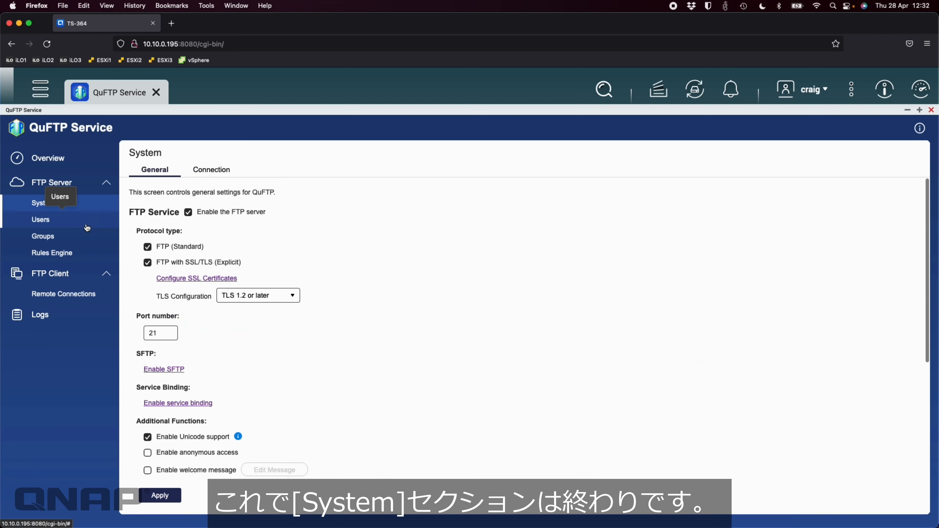
Step: Open FTP Server users and switch to Groups, showing administrators and everyone
{"action": "left_click", "coordinate": [81, 228]}
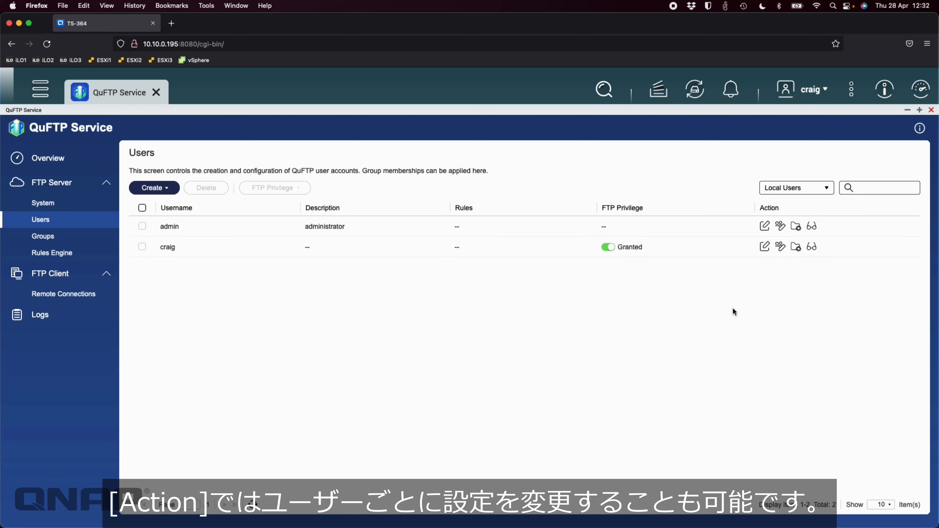
{"action": "left_click", "coordinate": [65, 239]}
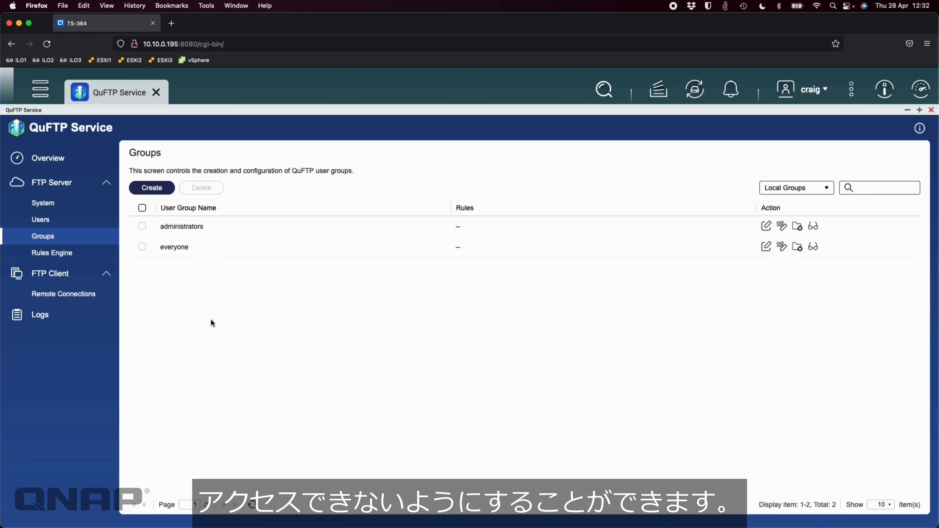
Step: Open Rules Engine and preview the Create Rule dialog, cancelling without adding a rule
{"action": "left_click", "coordinate": [51, 252]}
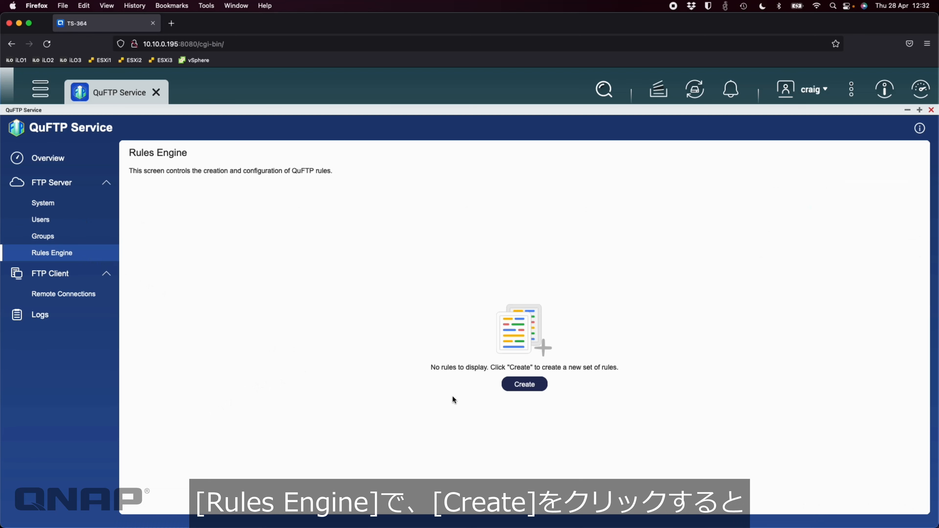
{"action": "left_click", "coordinate": [532, 393]}
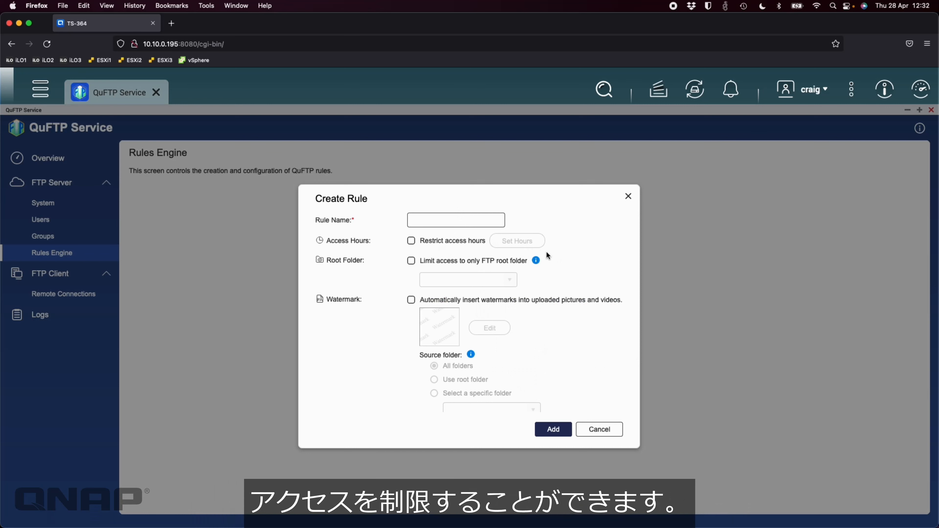
{"action": "scroll", "coordinate": [522, 325], "scroll_direction": "down", "scroll_amount": 3}
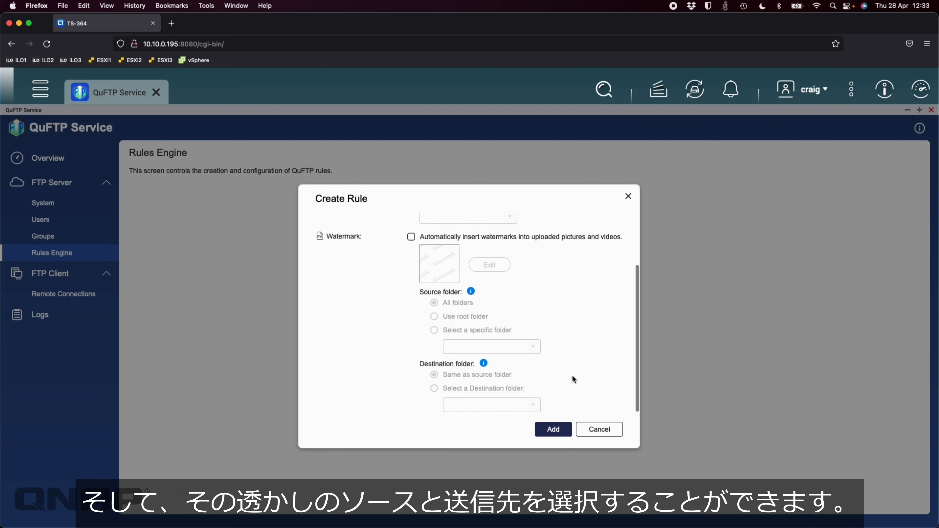
{"action": "left_click", "coordinate": [599, 429]}
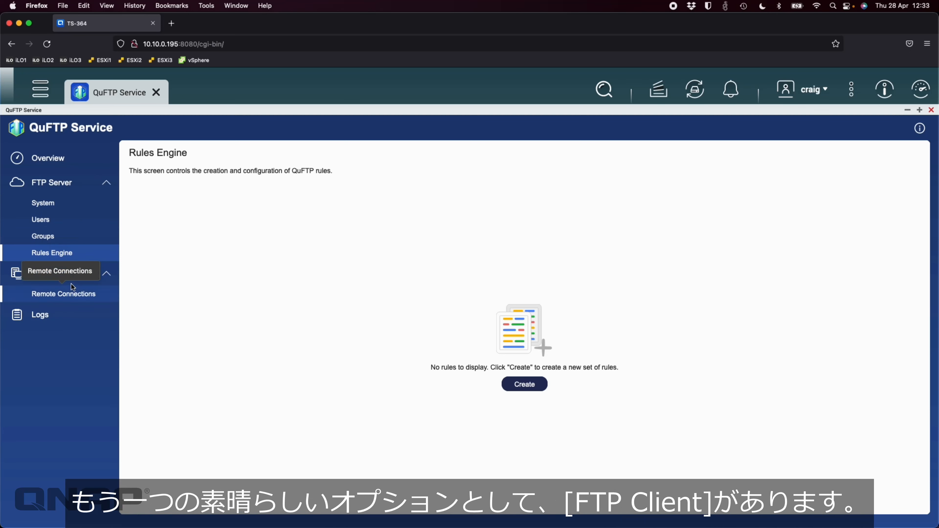
Step: Open FTP Client > Remote Connections and preview the Create remote mount form without creating one
{"action": "left_click", "coordinate": [73, 294]}
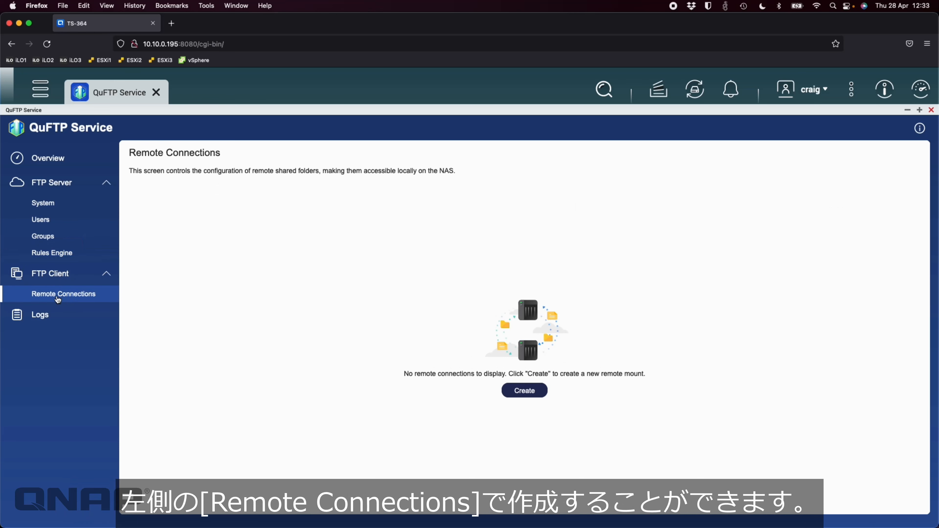
{"action": "left_click", "coordinate": [526, 391]}
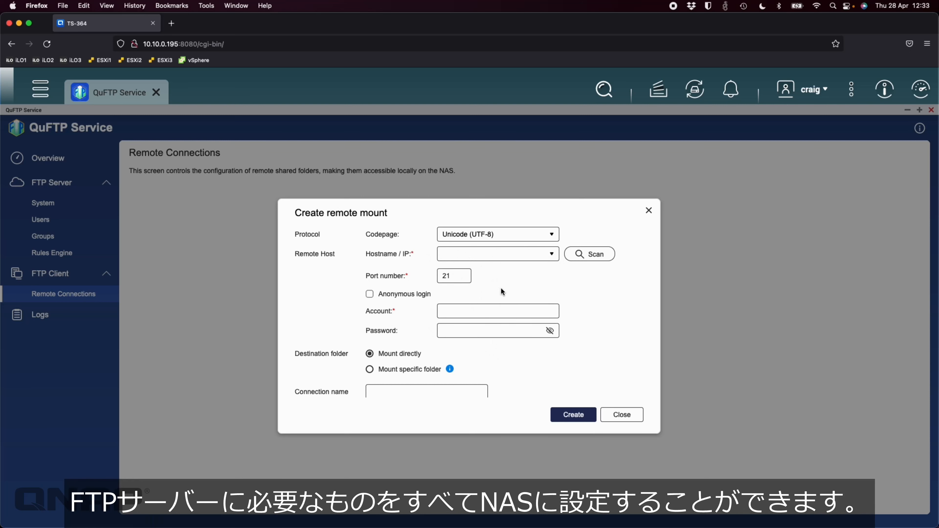
{"action": "scroll", "coordinate": [375, 361], "scroll_direction": "down", "scroll_amount": 1}
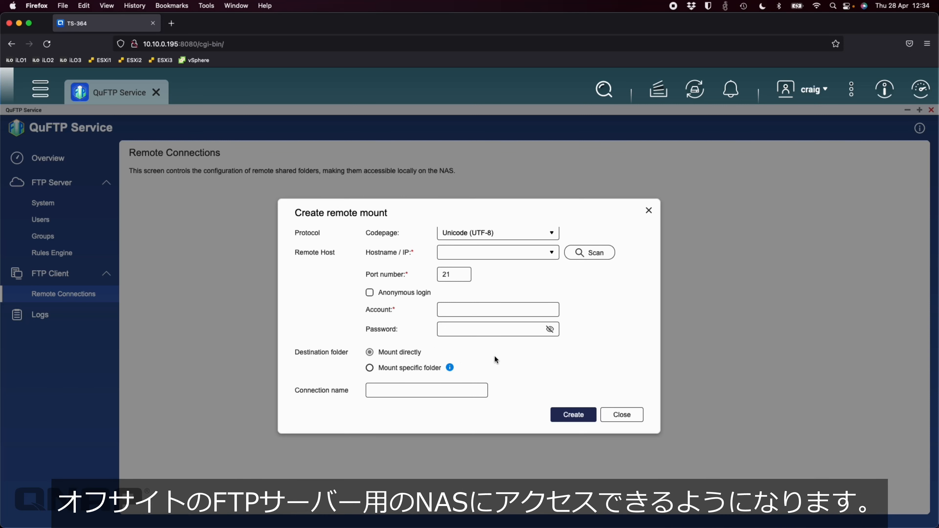
{"action": "left_click", "coordinate": [623, 415]}
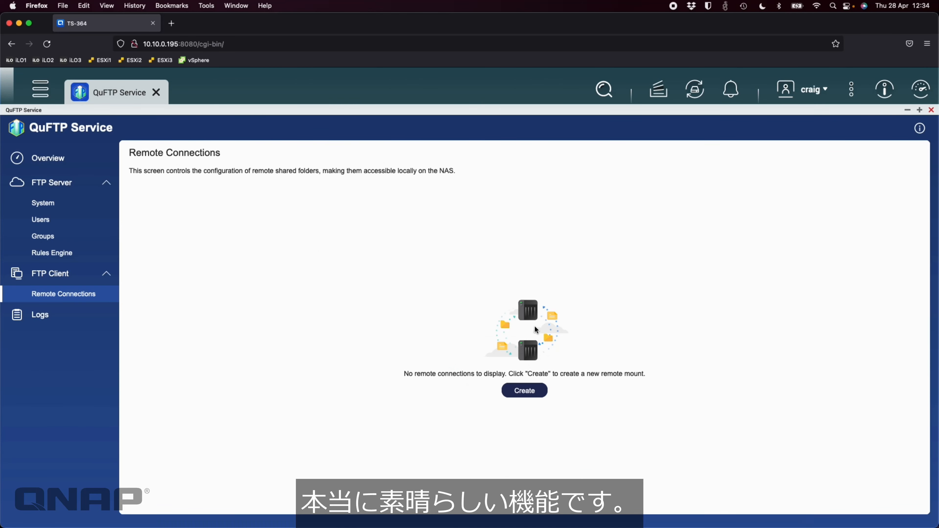
Step: View the System Event and System Access logs, then return to Overview
{"action": "left_click", "coordinate": [66, 315]}
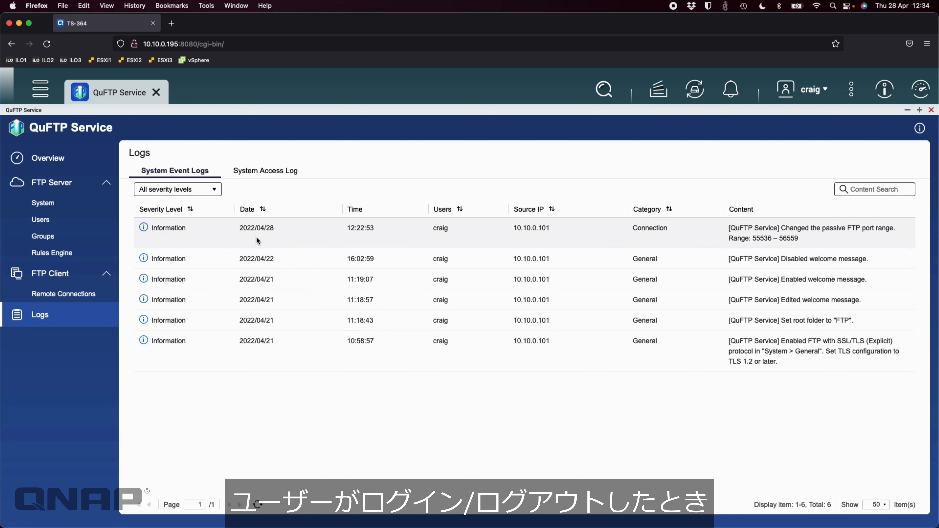
{"action": "left_click", "coordinate": [274, 172]}
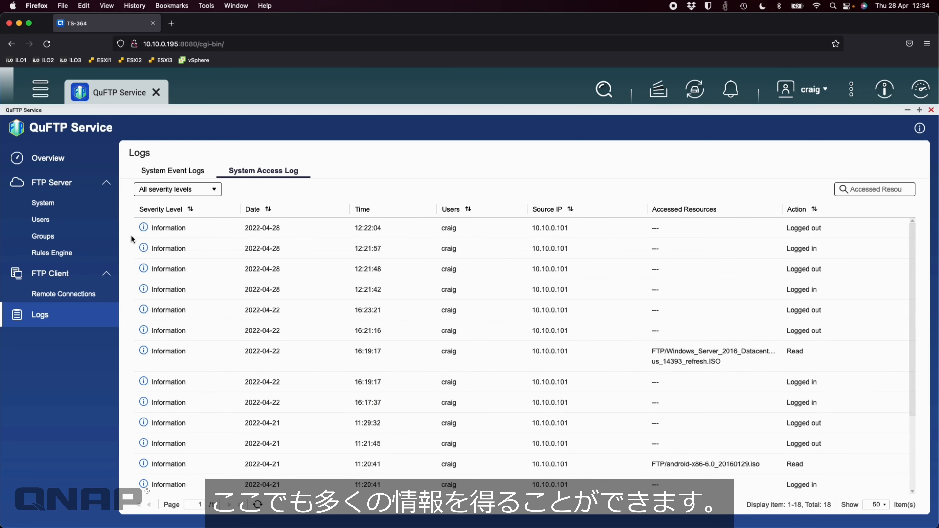
{"action": "left_click", "coordinate": [73, 164]}
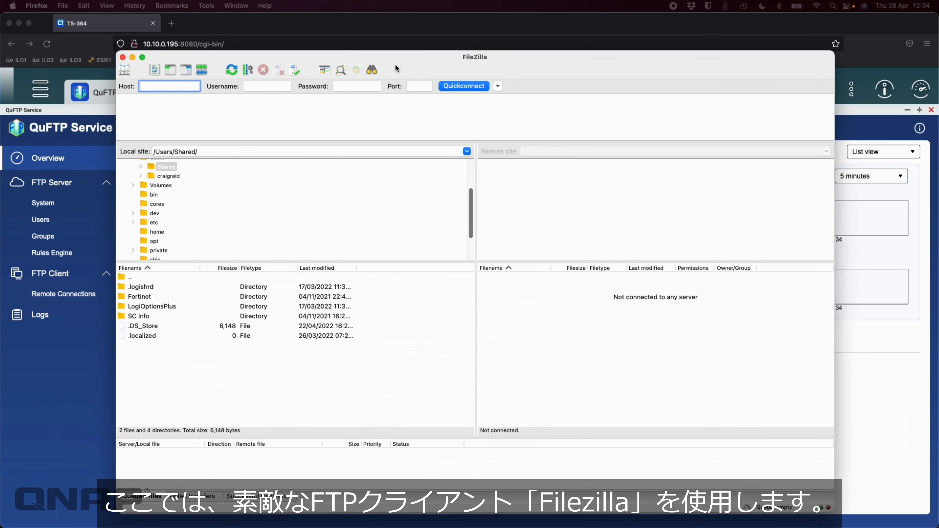
Step: In FileZilla's Quickconnect bar, enter host 10.10.0.194 and the NAS username
{"action": "left_click_drag", "start_coordinate": [396, 68], "coordinate": [396, 65]}
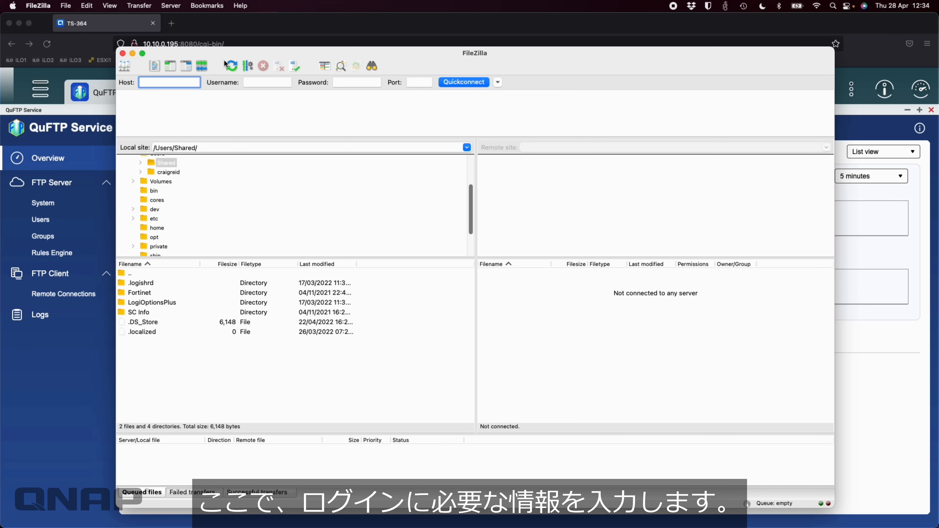
{"action": "left_click_drag", "start_coordinate": [249, 60], "coordinate": [251, 81]}
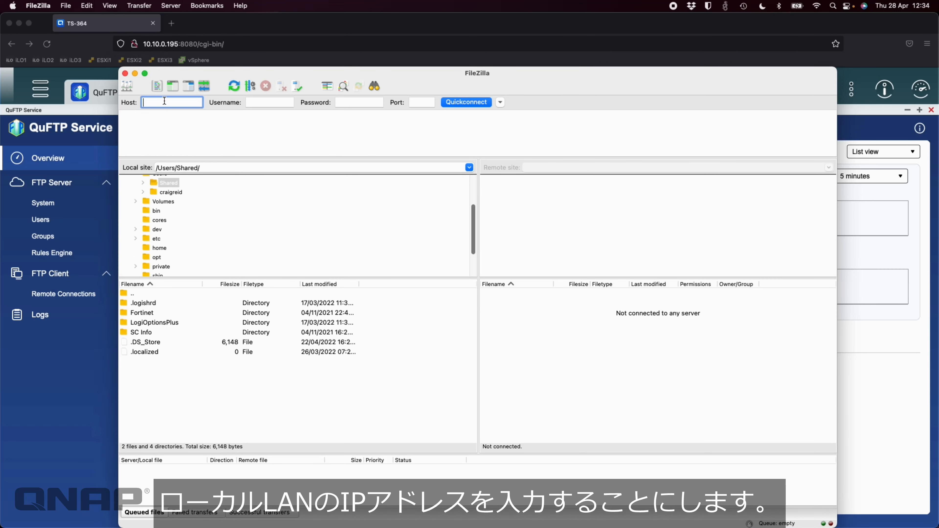
{"action": "type", "text": "10.100"}
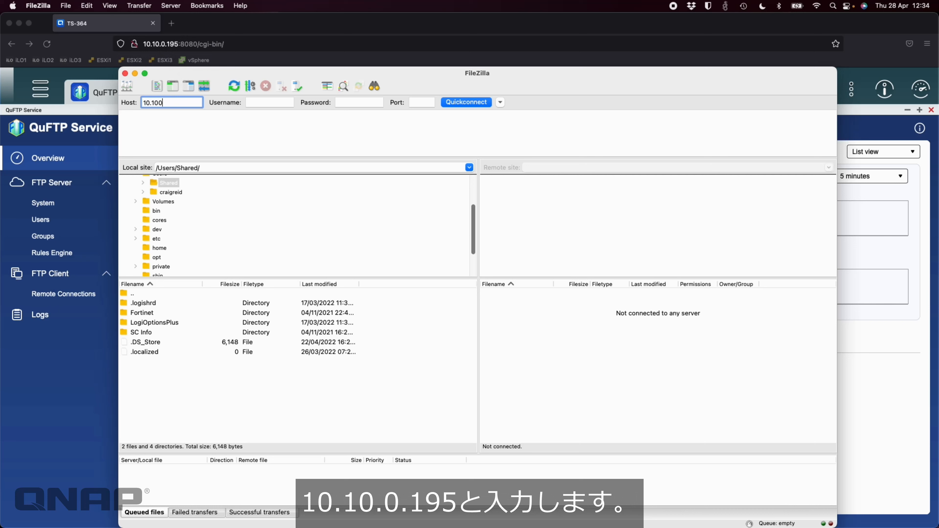
{"action": "key", "text": "BackSpace"}
{"action": "type", "text": "."}
{"action": "type", "text": "0.194"}
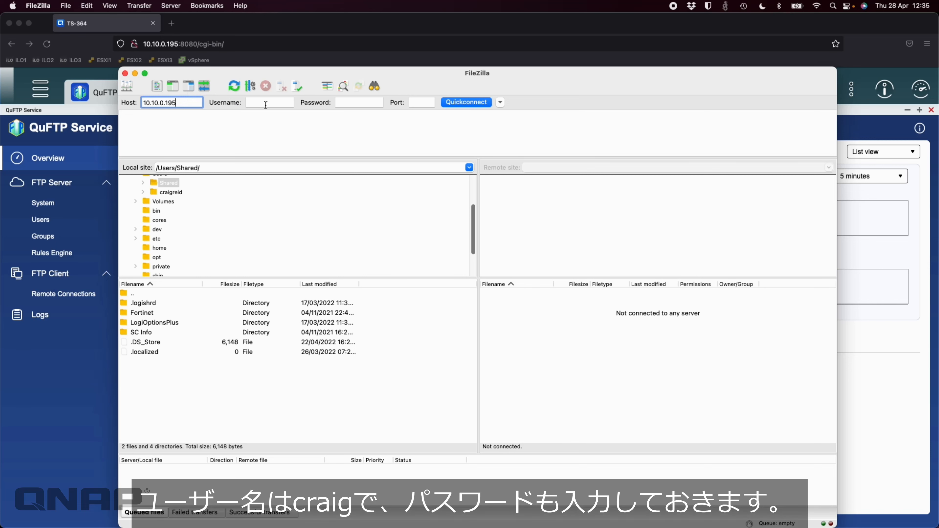
{"action": "key", "text": "Tab"}
{"action": "type", "text": "craig"}
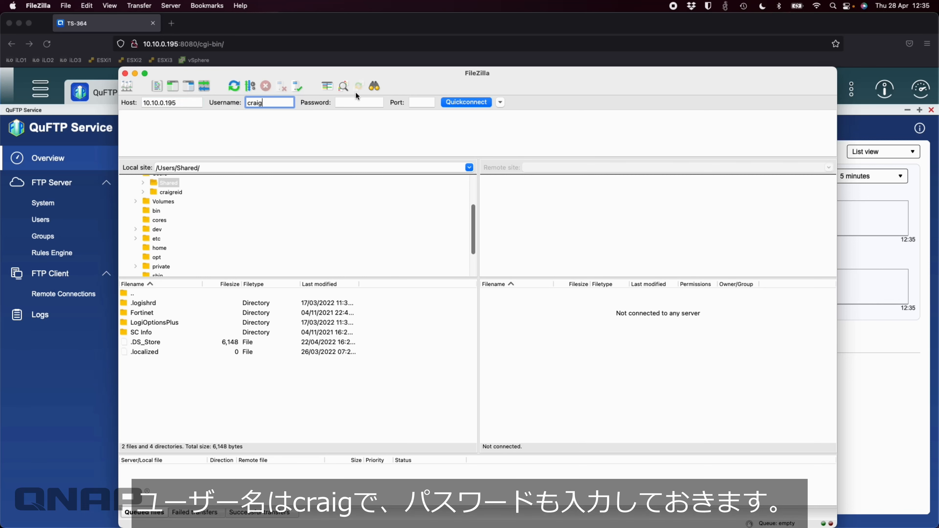
Step: Enter the account password and port 21, then return to QuFTP's System settings
{"action": "left_click", "coordinate": [362, 102]}
{"action": "type", "text": "••••••"}
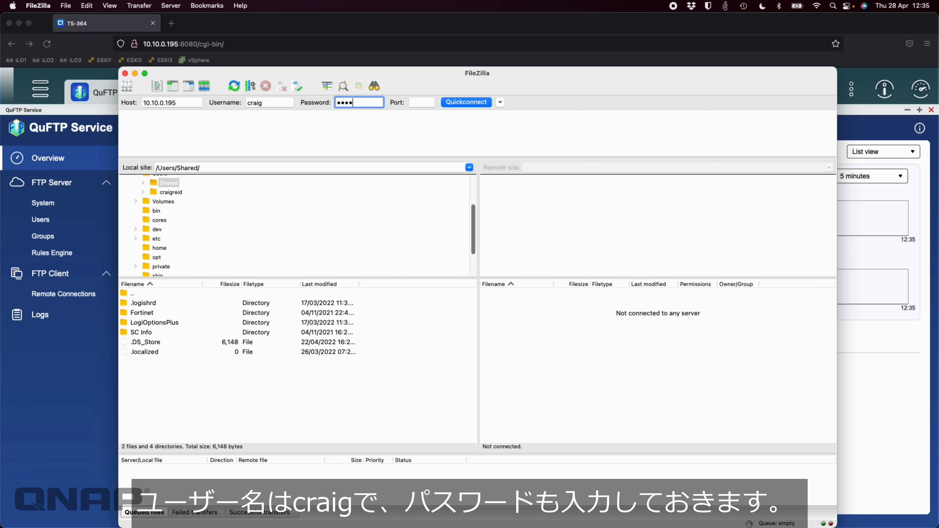
{"action": "type", "text": "••••"}
{"action": "left_click", "coordinate": [421, 102]}
{"action": "type", "text": "21"}
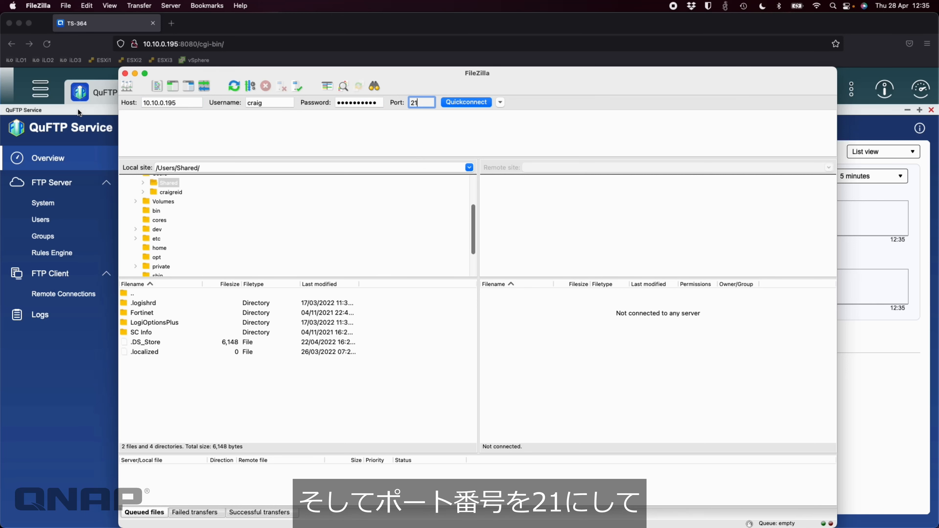
{"action": "left_click", "coordinate": [77, 108]}
{"action": "left_click", "coordinate": [58, 204]}
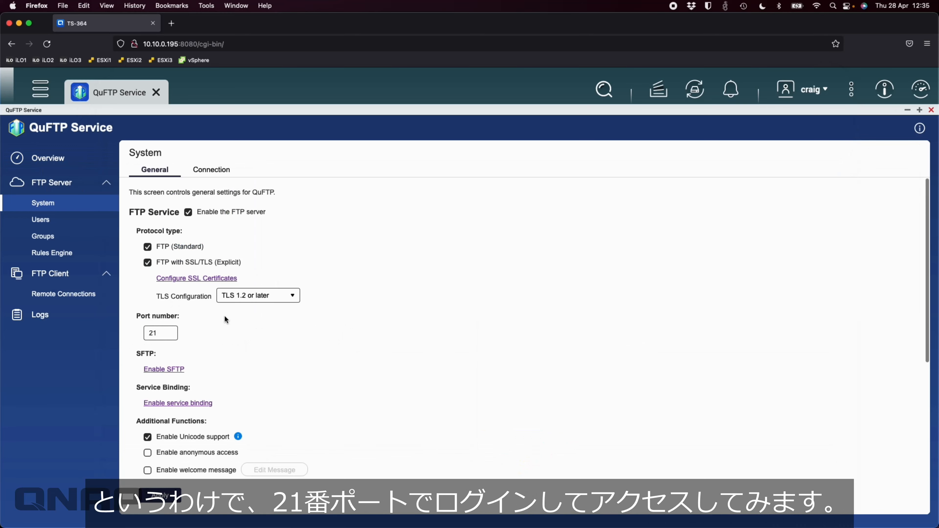
Step: Bring FileZilla forward and quick-connect to the NAS FTP server at 10.10.0.195
{"action": "key", "text": "ctrl+Up"}
{"action": "left_click", "coordinate": [634, 143]}
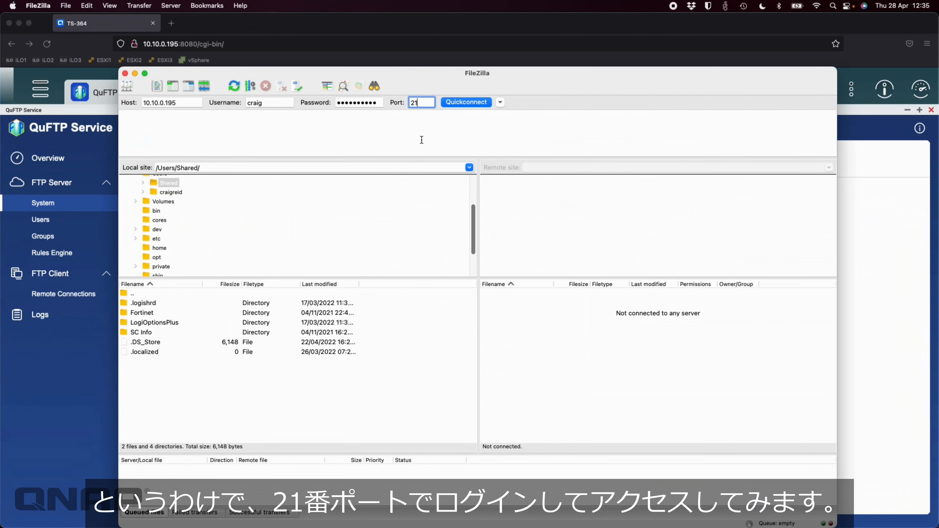
{"action": "key", "text": "Return"}
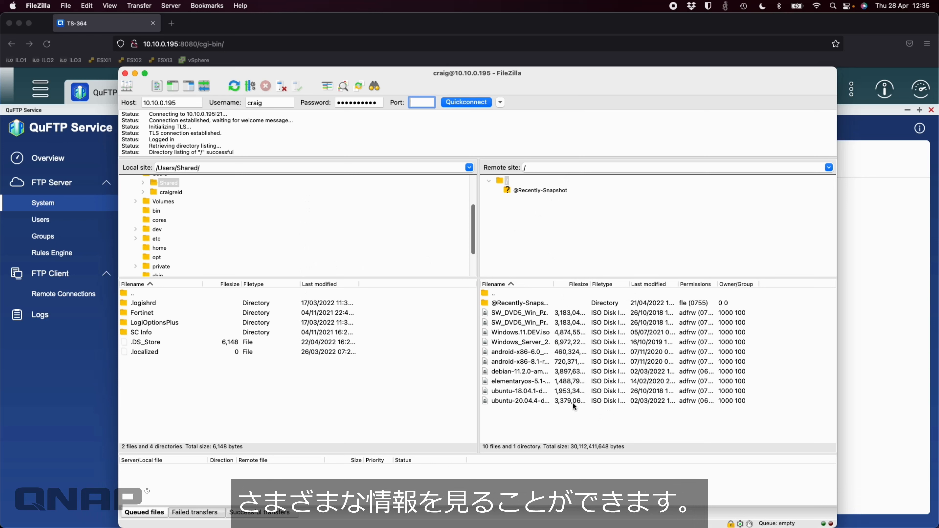
Step: Start downloading the Windows Server 2016 Datacenter ISO into the local Shared folder
{"action": "left_click", "coordinate": [523, 342]}
{"action": "right_click", "coordinate": [524, 341]}
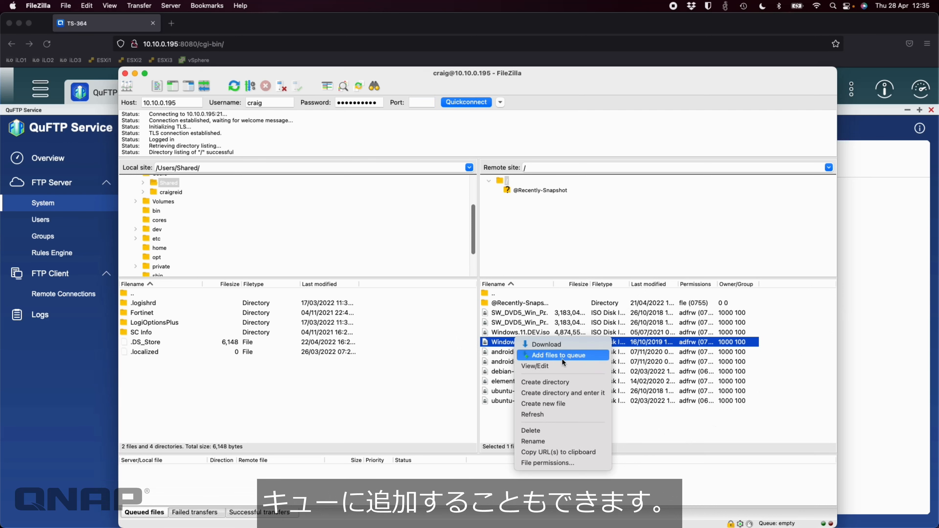
{"action": "left_click", "coordinate": [567, 346]}
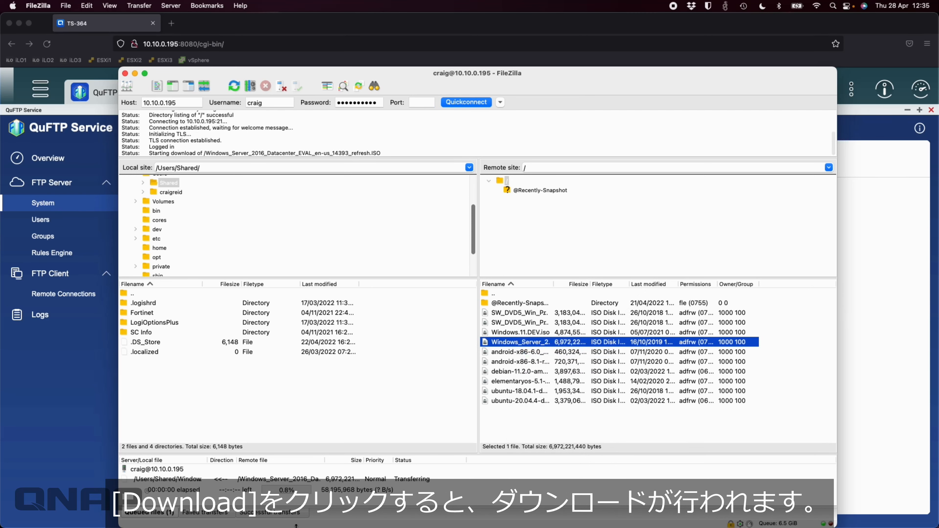
{"action": "left_click", "coordinate": [900, 304]}
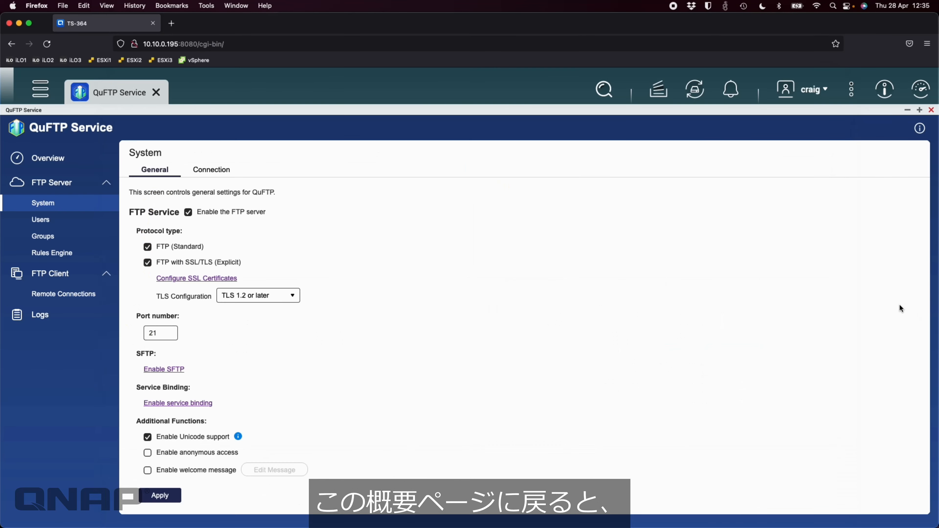
Step: Show the QuFTP Overview as a Map view, then check FileZilla's ISO transfer progress
{"action": "left_click", "coordinate": [70, 159]}
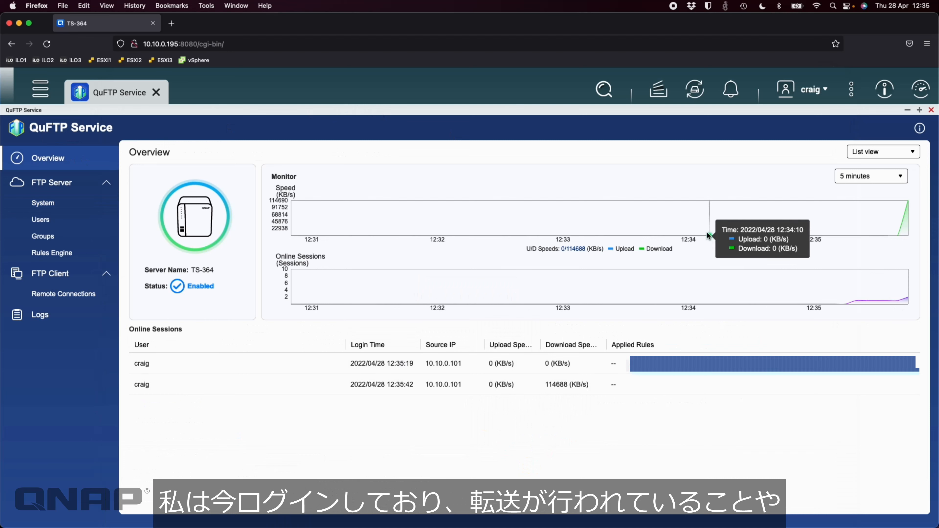
{"action": "left_click", "coordinate": [899, 158]}
{"action": "left_click", "coordinate": [875, 191]}
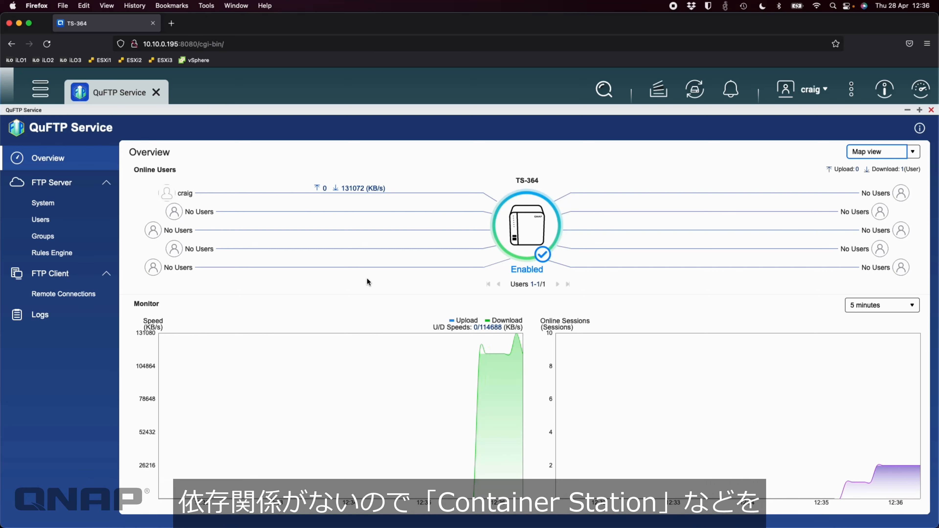
{"action": "left_click", "coordinate": [332, 507]}
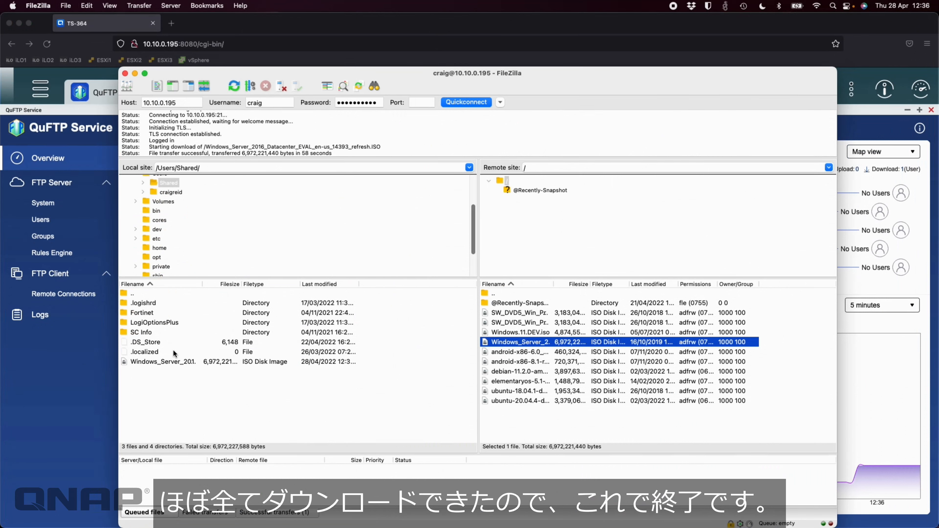
Step: After the ISO download completes, return to the QuFTP Overview in Firefox
{"action": "left_click", "coordinate": [884, 400]}
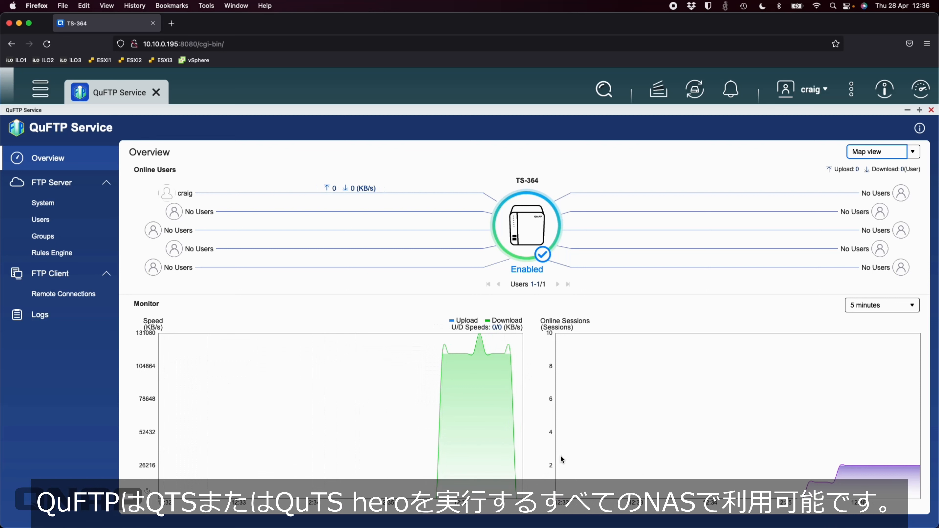